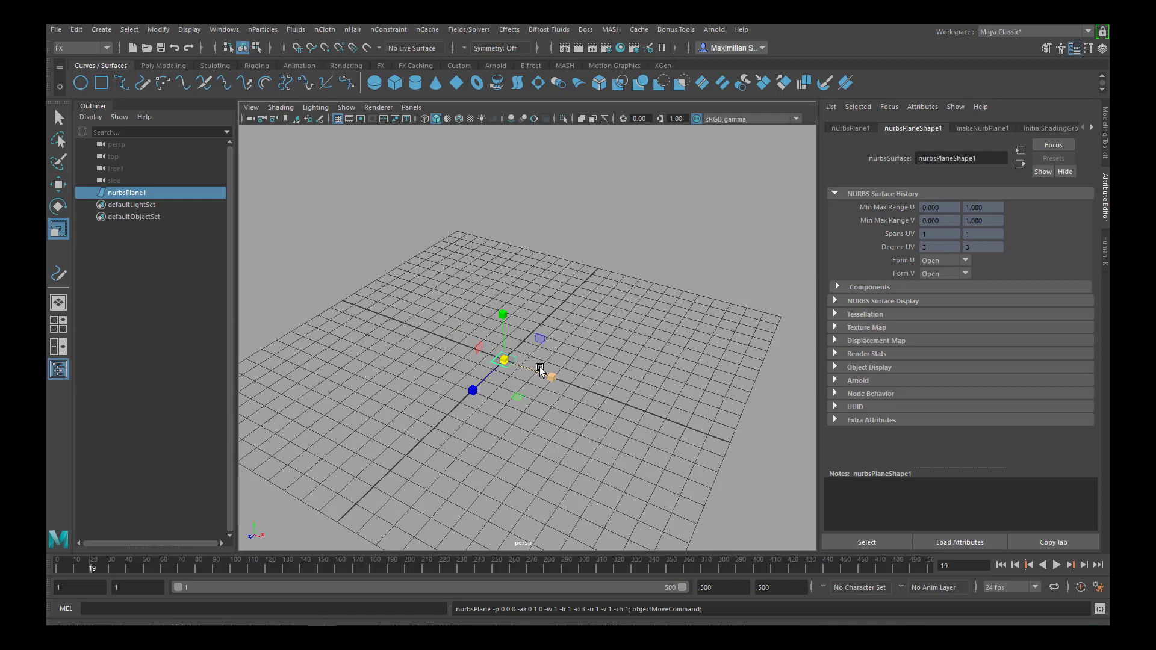
Widen makeNurbPlane1 to width 1.508 and set Patches U and V to 100 each
{"action": "left_click", "coordinate": [983, 129]}
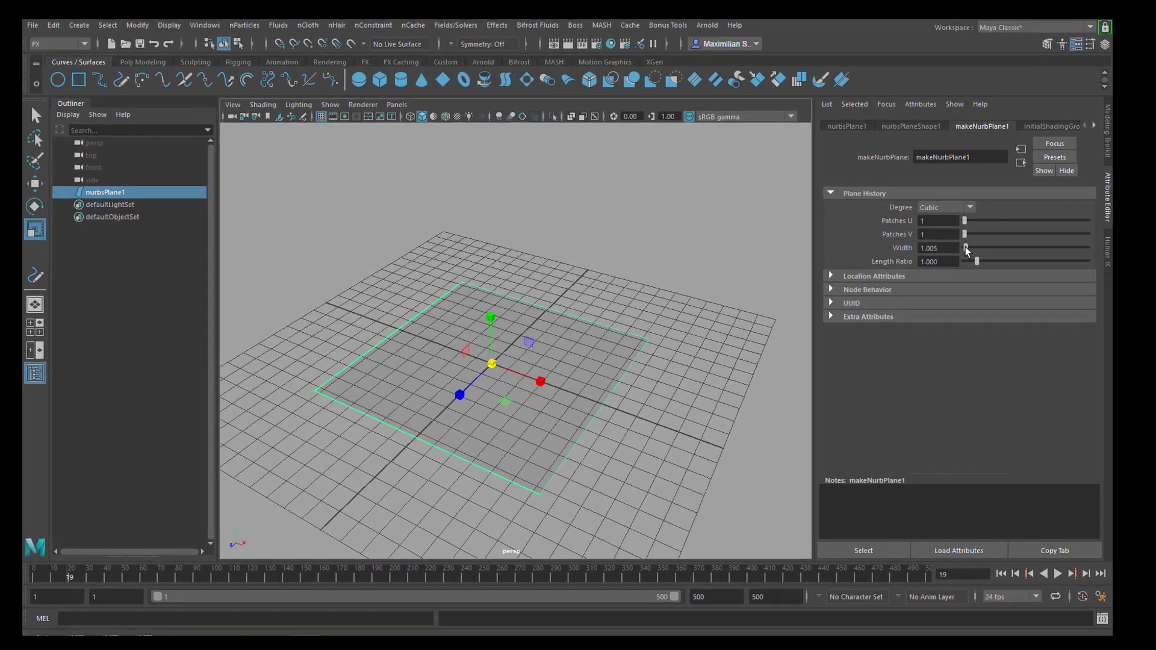
{"action": "left_click_drag", "start_coordinate": [962, 252], "coordinate": [964, 251]}
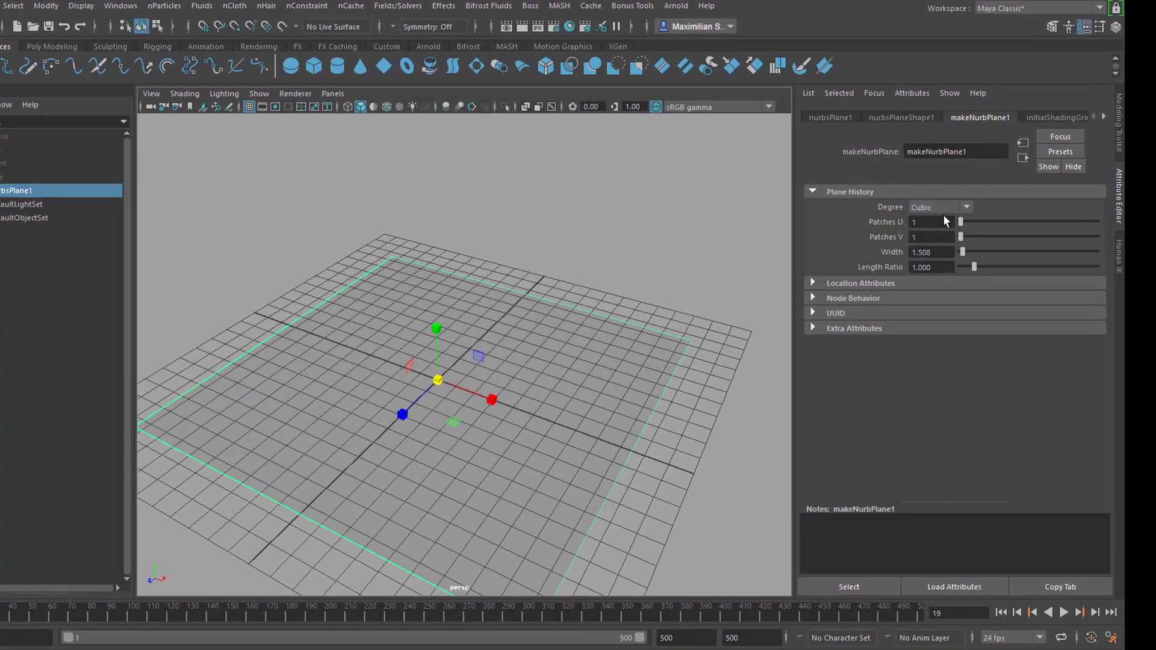
{"action": "left_click", "coordinate": [939, 224]}
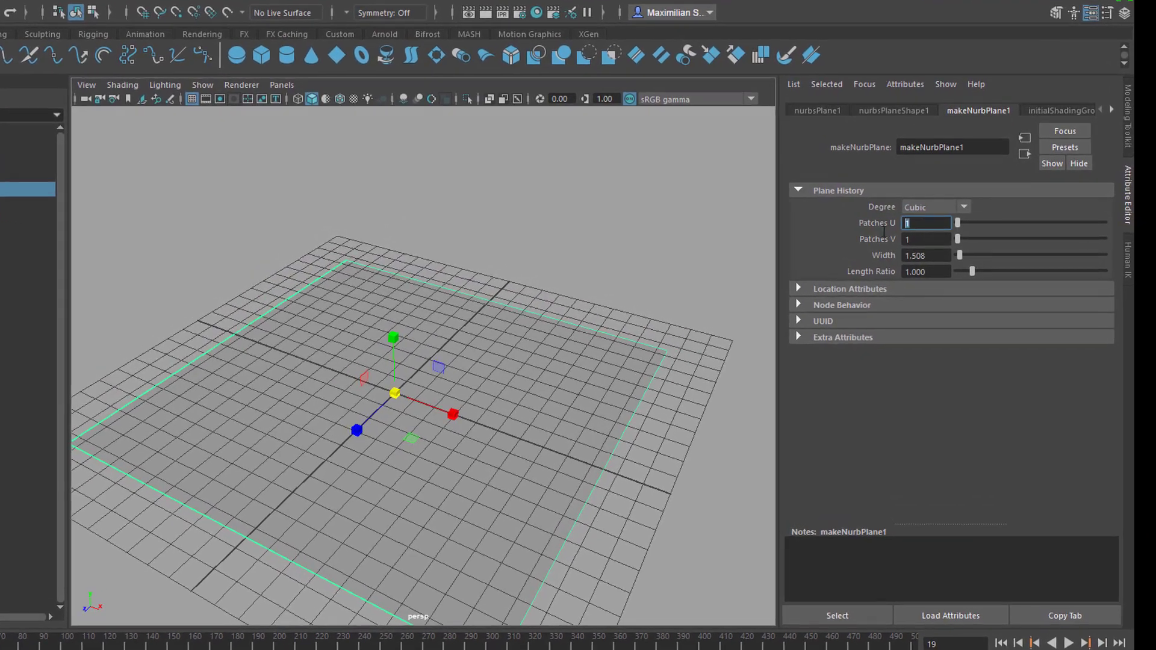
{"action": "type", "text": "100"}
{"action": "key", "text": "Tab"}
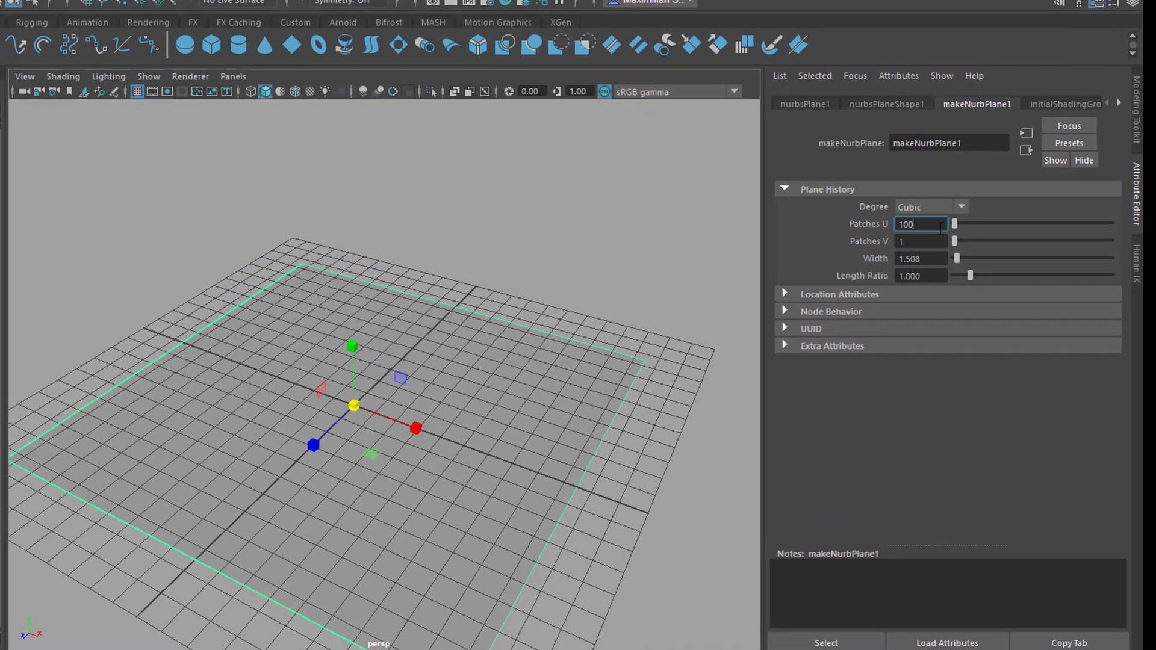
{"action": "type", "text": "100"}
{"action": "key", "text": "Return"}
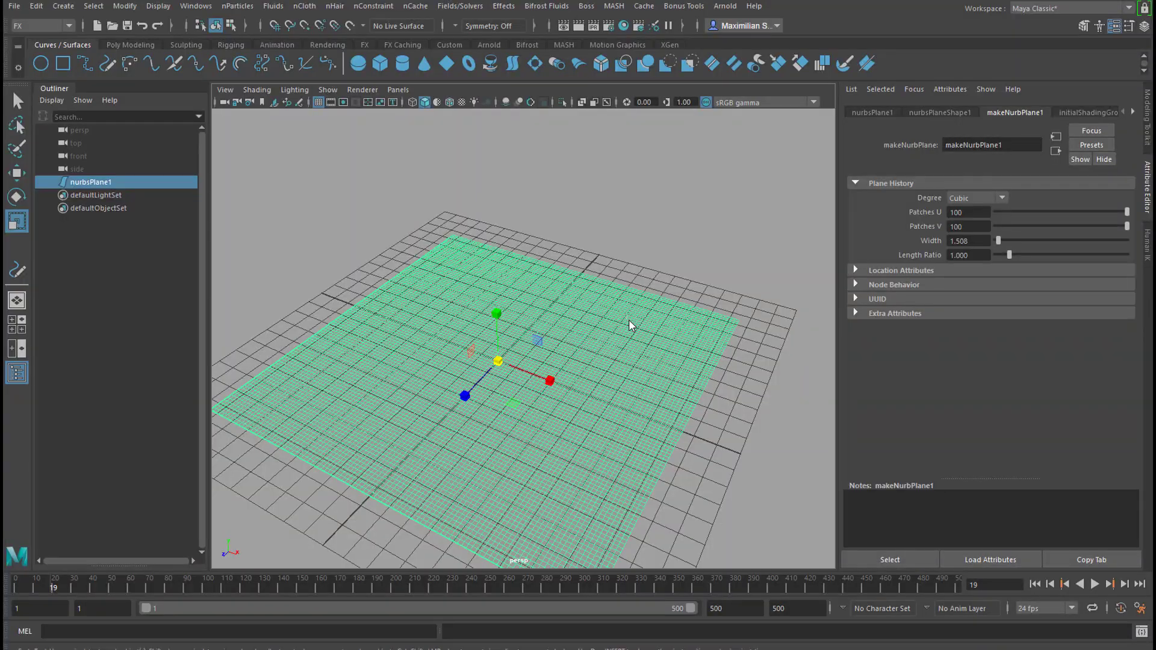
Assign aiStandardSurface1 to the plane so it turns red, then orbit and reselect it
{"action": "right_click", "coordinate": [461, 304]}
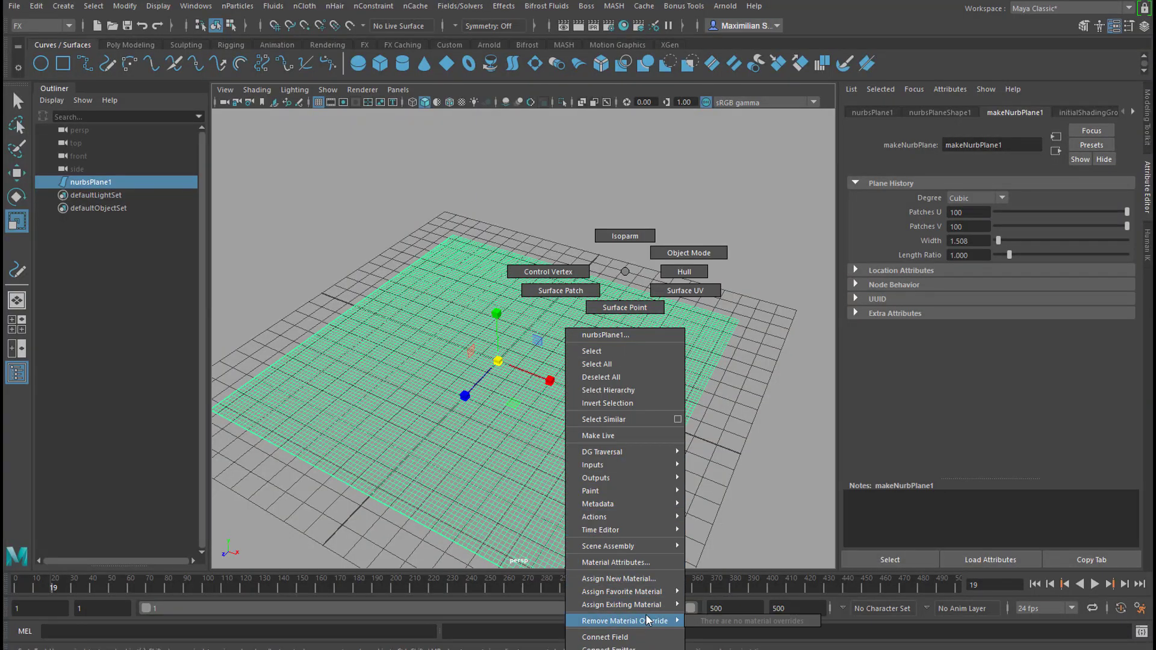
{"action": "mouse_move", "coordinate": [658, 611]}
{"action": "left_click", "coordinate": [722, 605]}
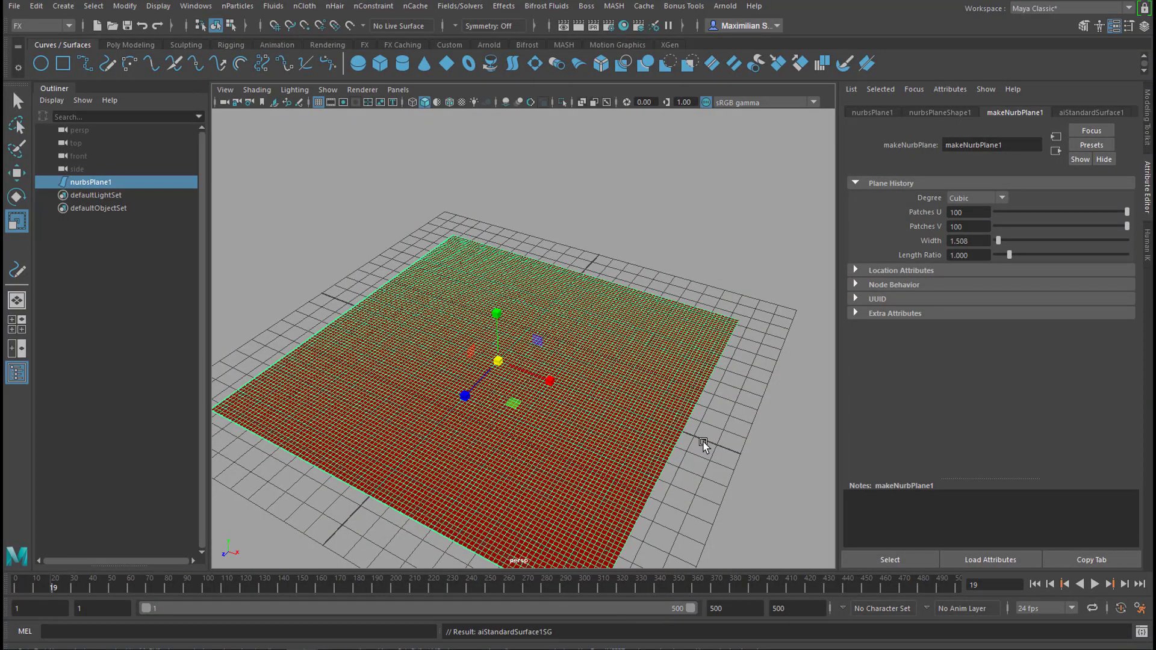
{"action": "left_click", "coordinate": [712, 459]}
{"action": "left_click_drag", "start_coordinate": [713, 460], "coordinate": [675, 476], "text": "alt"}
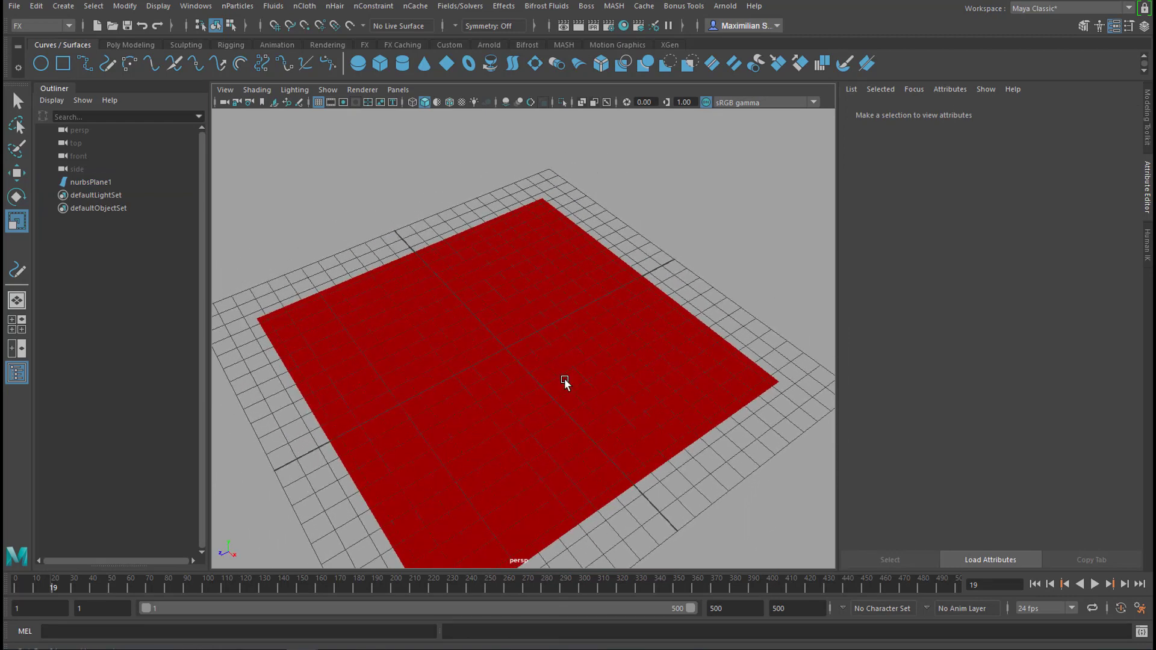
{"action": "left_click", "coordinate": [442, 356]}
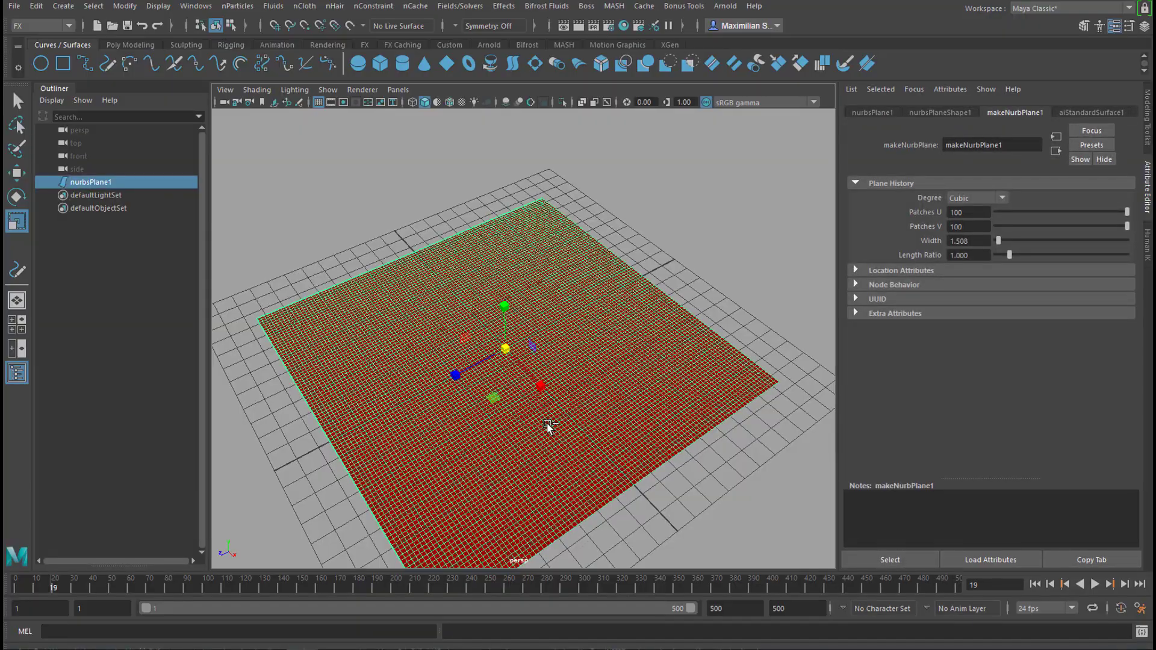
Duplicate the red plane and move the copy nurbsPlane2 up on Y
{"action": "key", "text": "ctrl+d"}
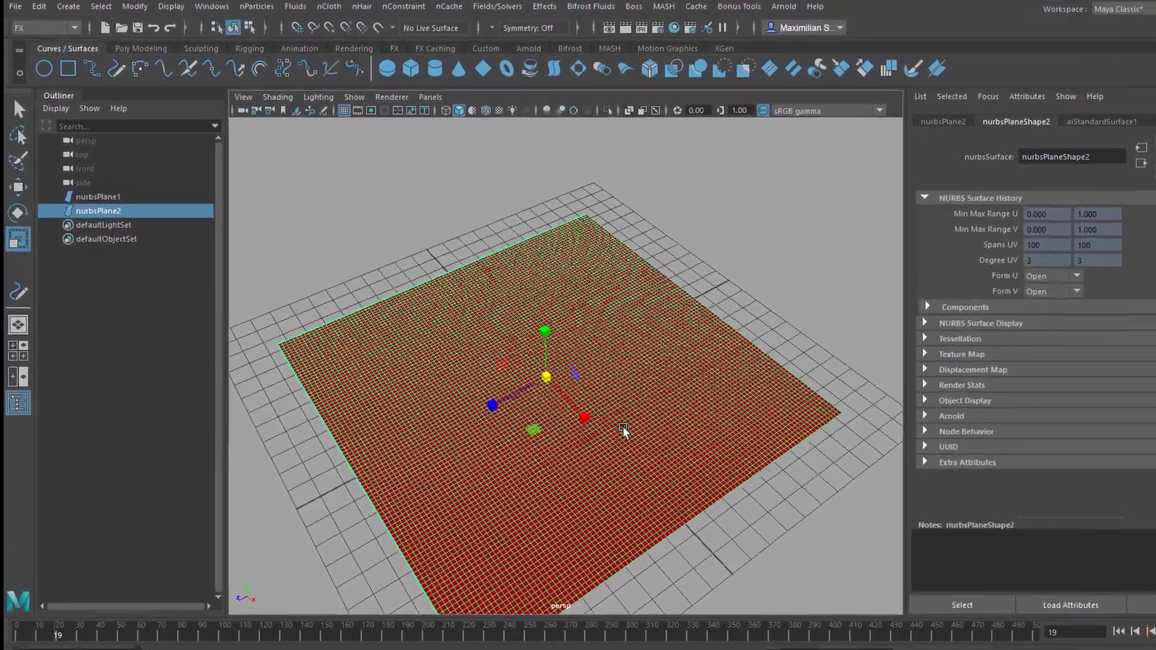
{"action": "key", "text": "w"}
{"action": "left_click_drag", "start_coordinate": [519, 319], "coordinate": [510, 290]}
{"action": "left_click_drag", "start_coordinate": [573, 324], "coordinate": [715, 424], "text": "alt"}
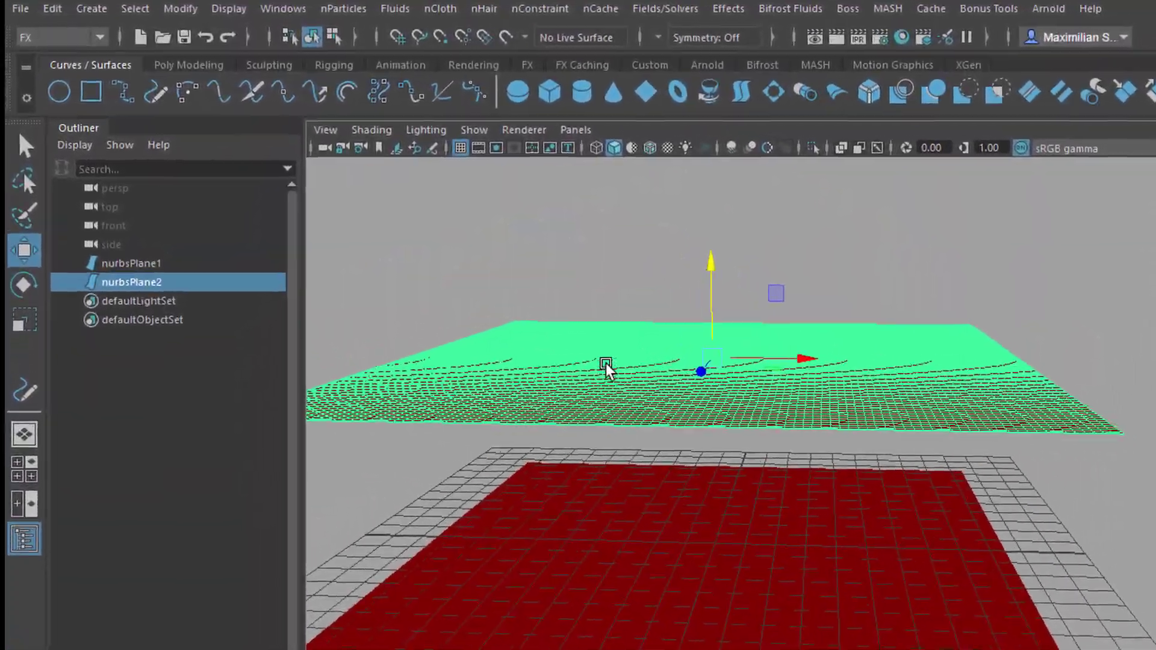
With the FX menu set, make nurbsPlane2 emit nParticles via Emit from Object
{"action": "left_click", "coordinate": [106, 43]}
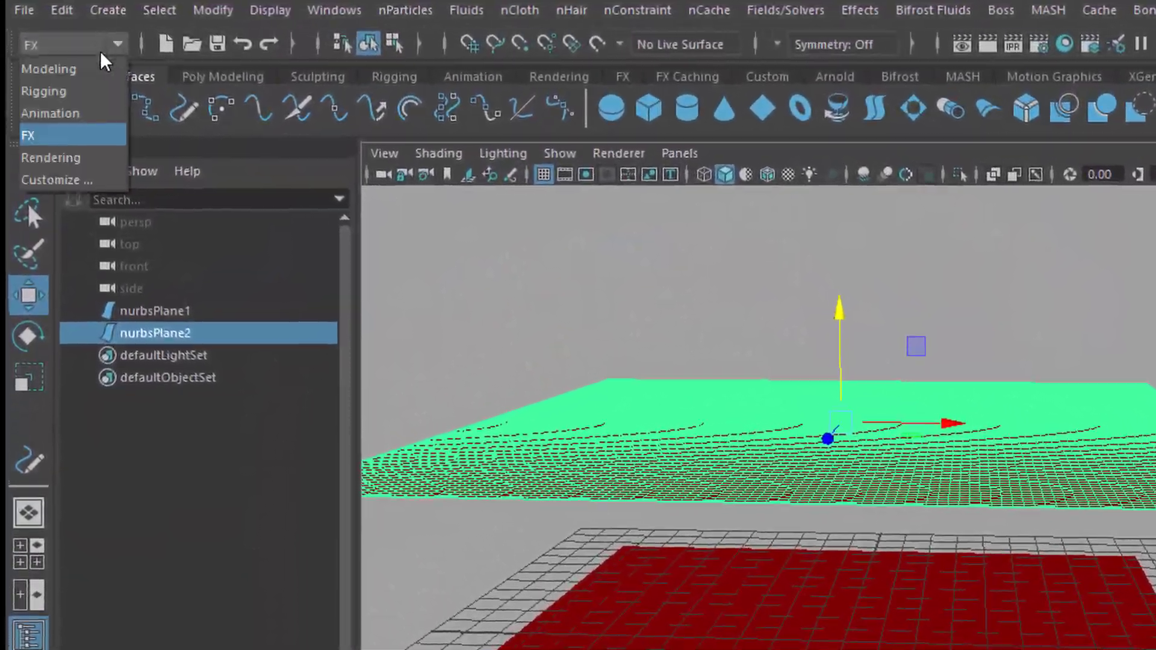
{"action": "left_click", "coordinate": [74, 132]}
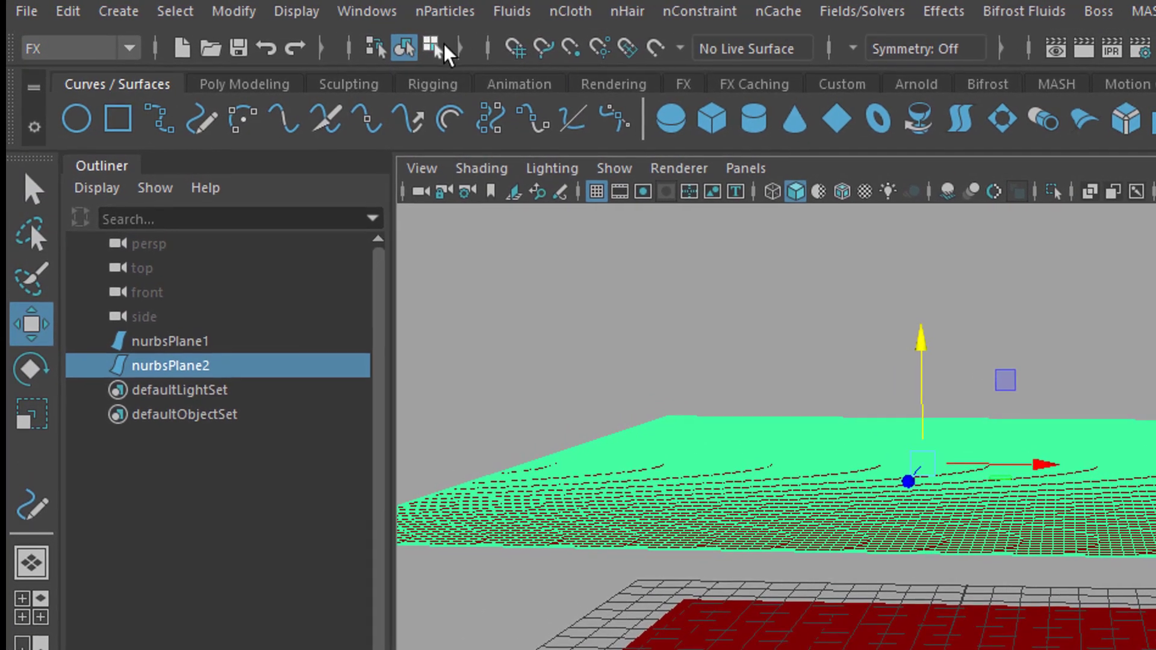
{"action": "left_click", "coordinate": [437, 11]}
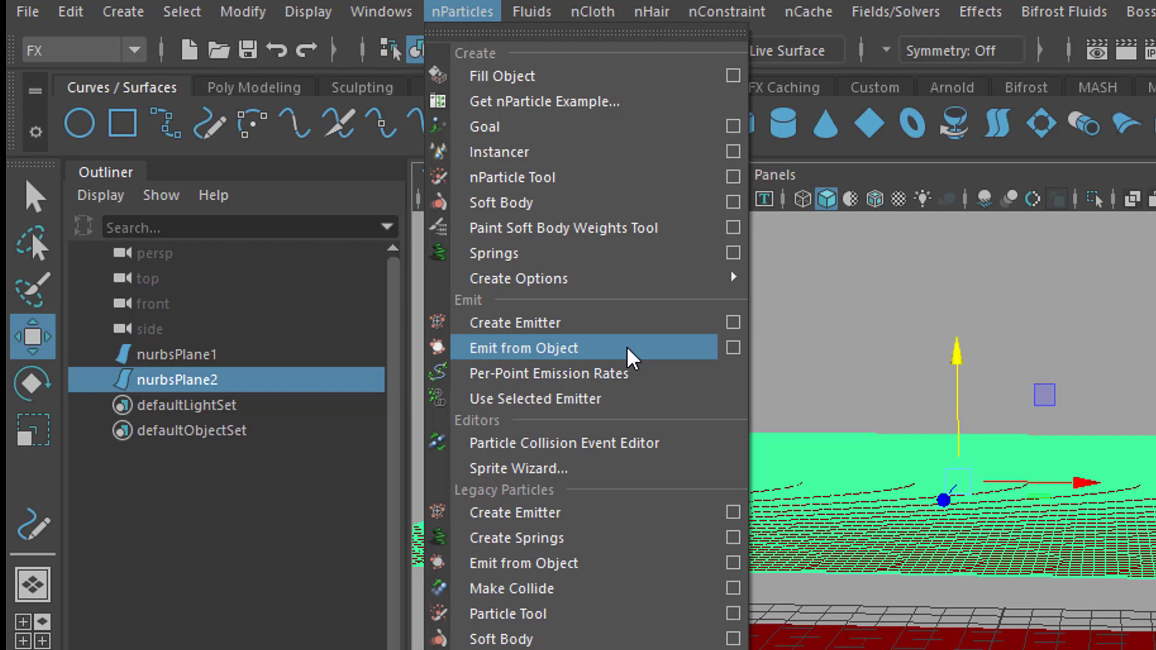
{"action": "left_click", "coordinate": [663, 356]}
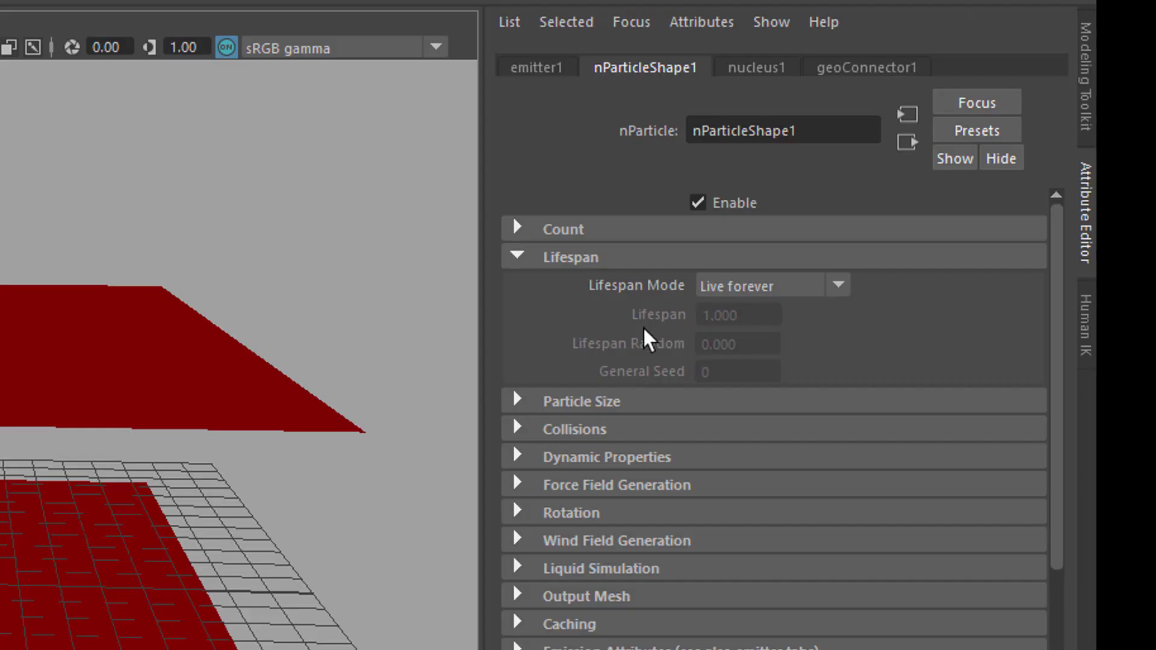
Try emitter1's Surface and Directional emitter types and play the simulation
{"action": "left_click", "coordinate": [533, 67]}
{"action": "left_click", "coordinate": [809, 457]}
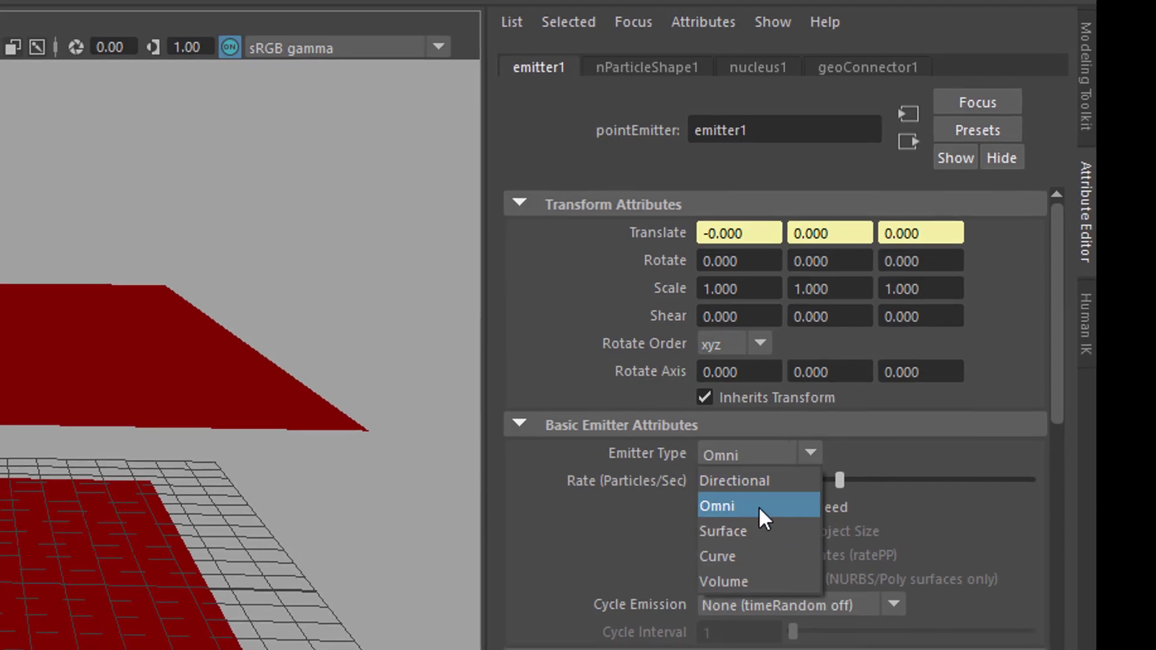
{"action": "left_click", "coordinate": [763, 533]}
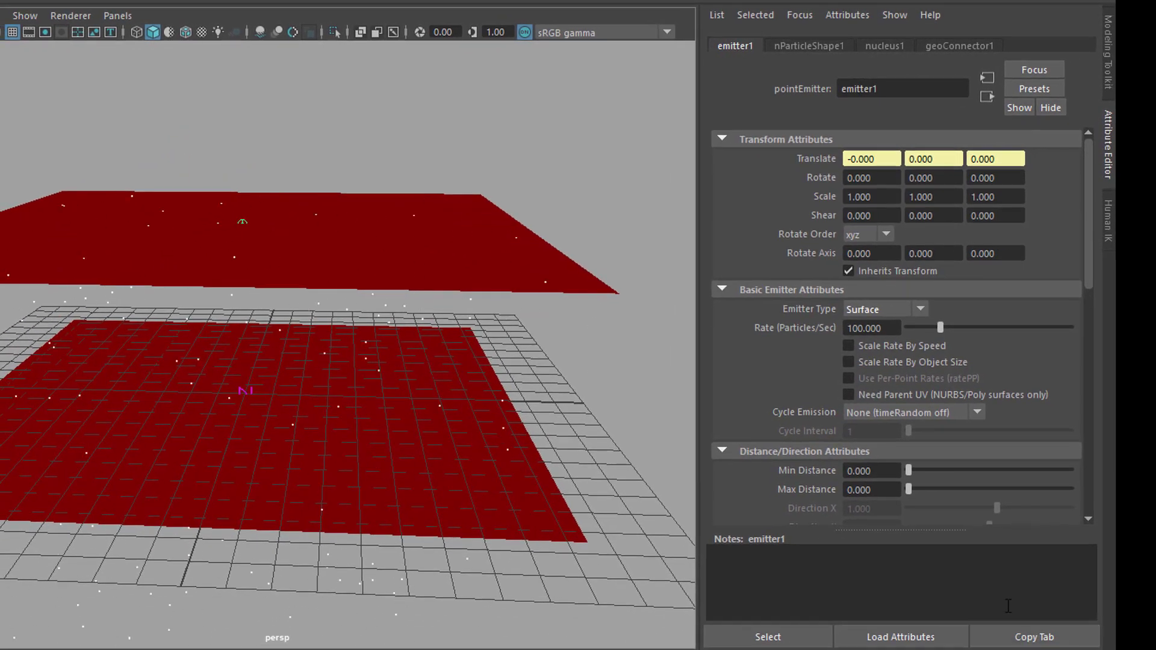
{"action": "left_click", "coordinate": [922, 308]}
{"action": "left_click", "coordinate": [899, 328]}
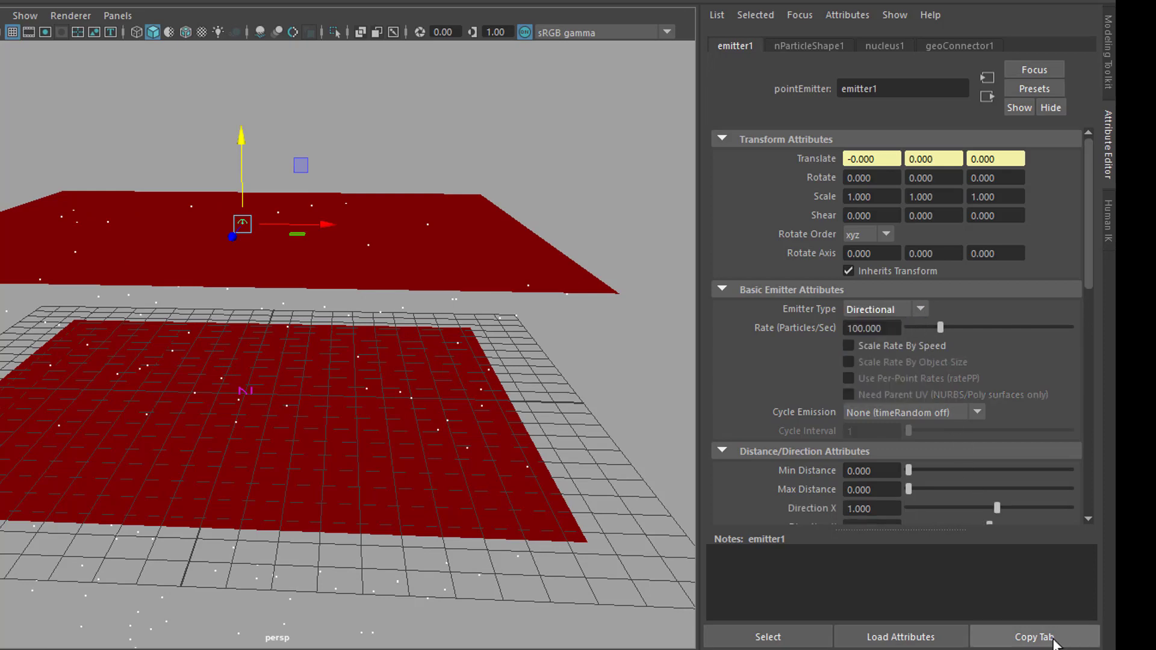
{"action": "key", "text": "alt+v"}
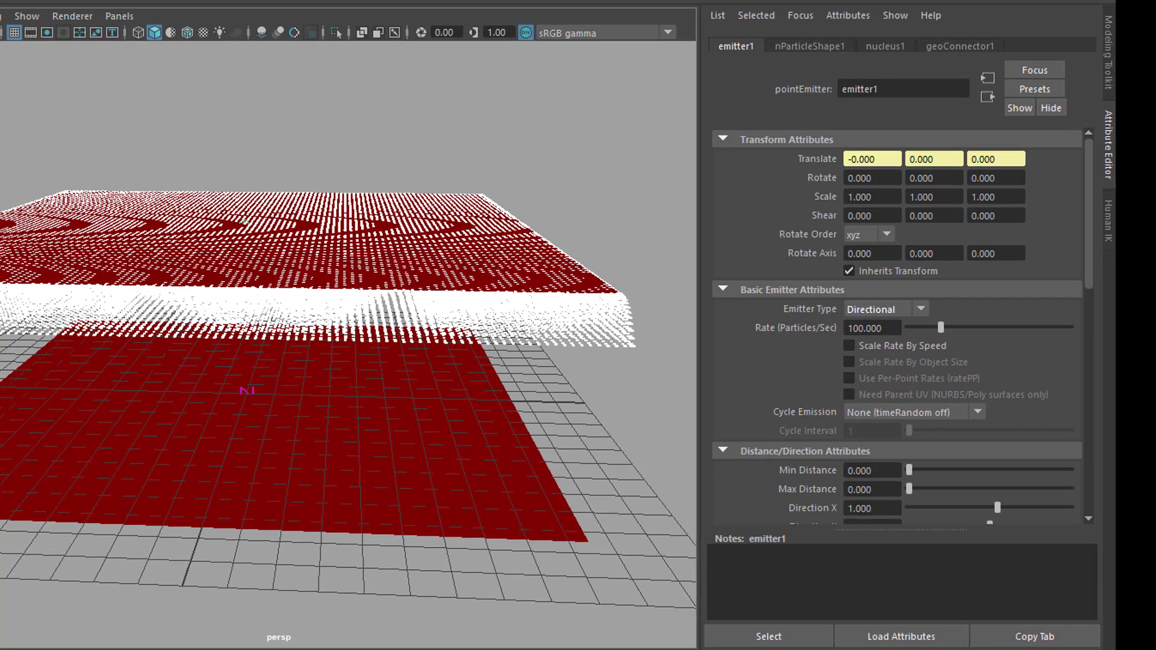
Set emitter1 back to Surface emission and replay from the start to watch particles fall
{"action": "left_click", "coordinate": [921, 309]}
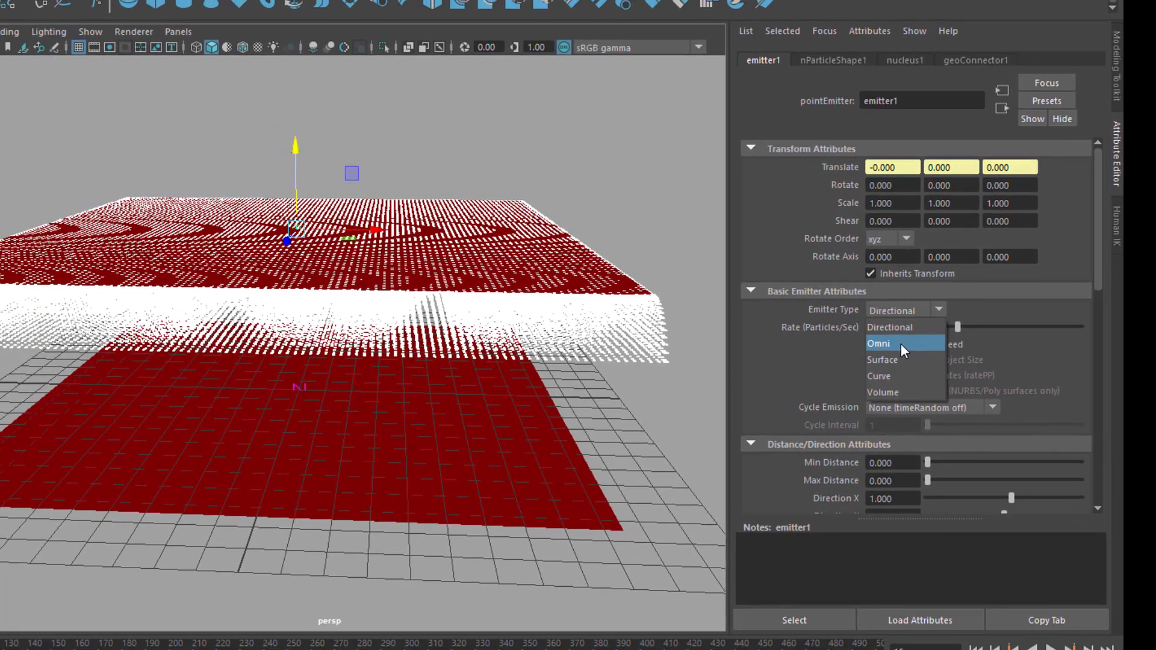
{"action": "left_click", "coordinate": [907, 361]}
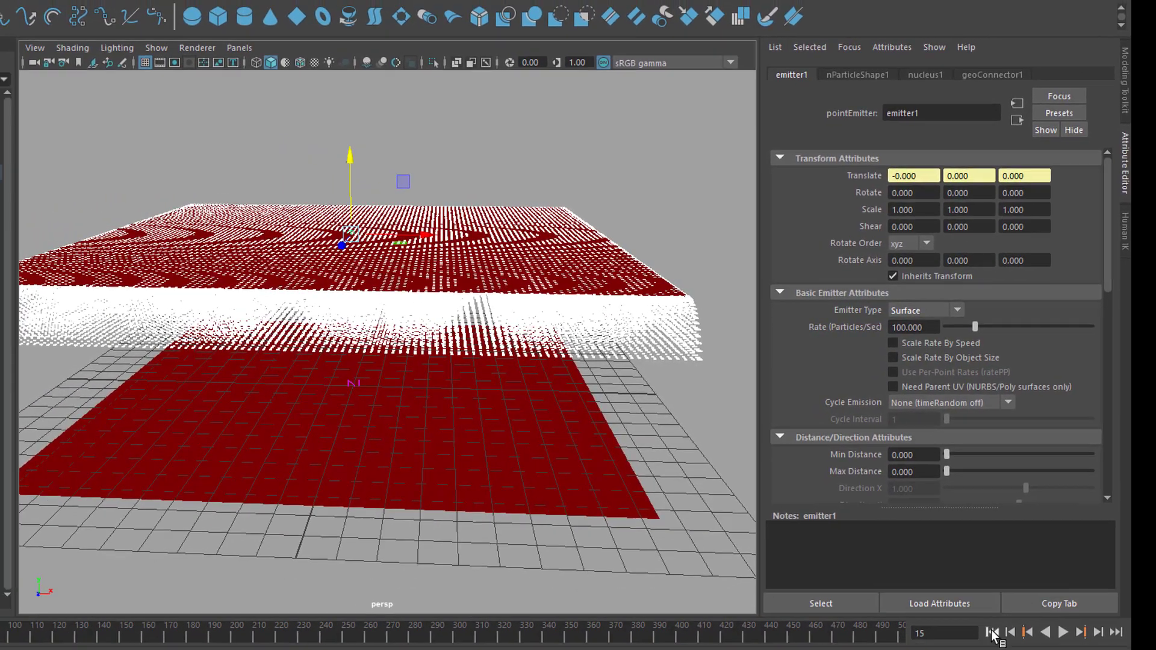
{"action": "left_click", "coordinate": [989, 639]}
{"action": "left_click", "coordinate": [1060, 639]}
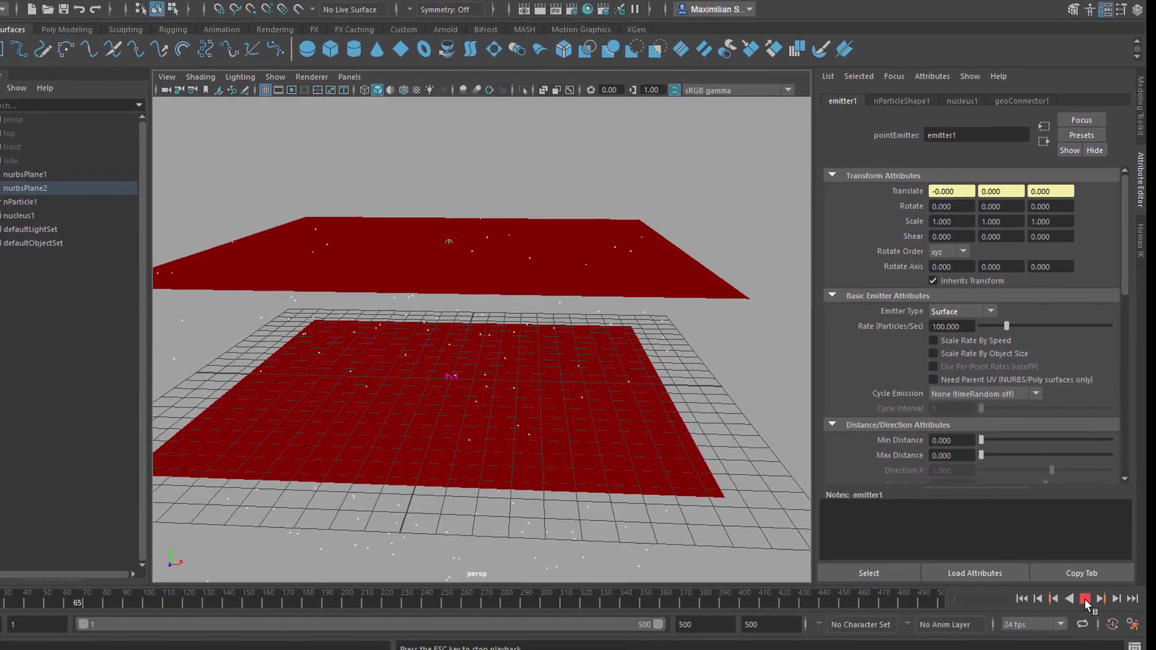
{"action": "left_click_drag", "start_coordinate": [684, 516], "coordinate": [631, 486], "text": "alt"}
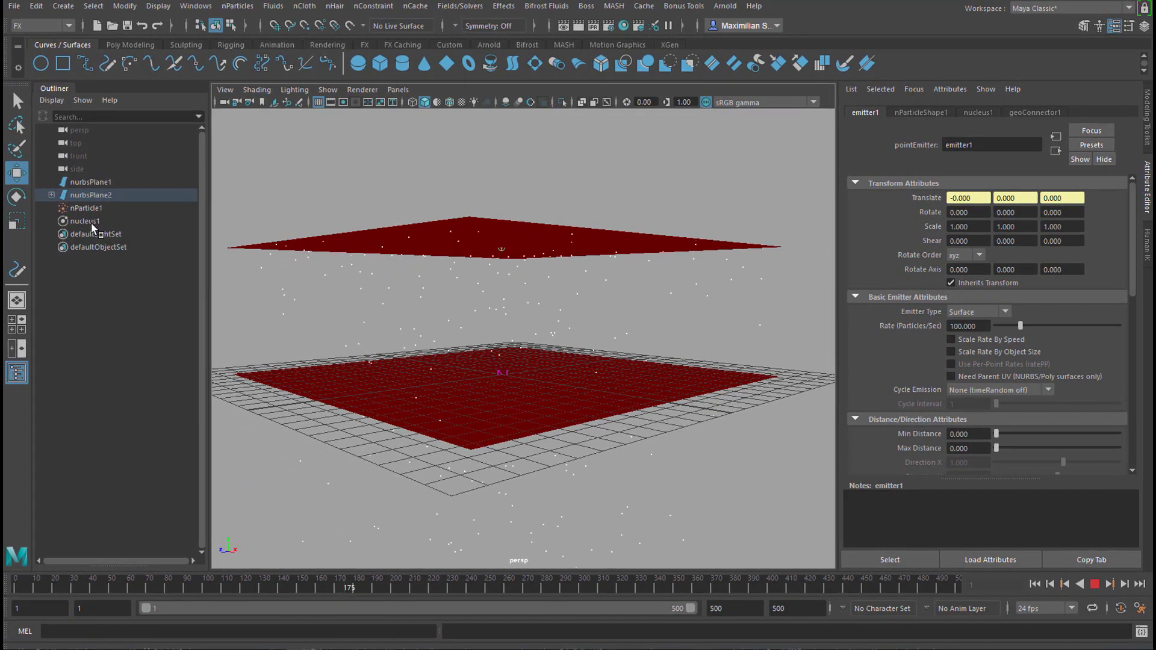
Stop playback at frame 272, hide nurbsPlane2, and select the lower plane nurbsPlane1
{"action": "left_click", "coordinate": [1091, 582]}
{"action": "left_click_drag", "start_coordinate": [607, 481], "coordinate": [645, 486], "text": "alt"}
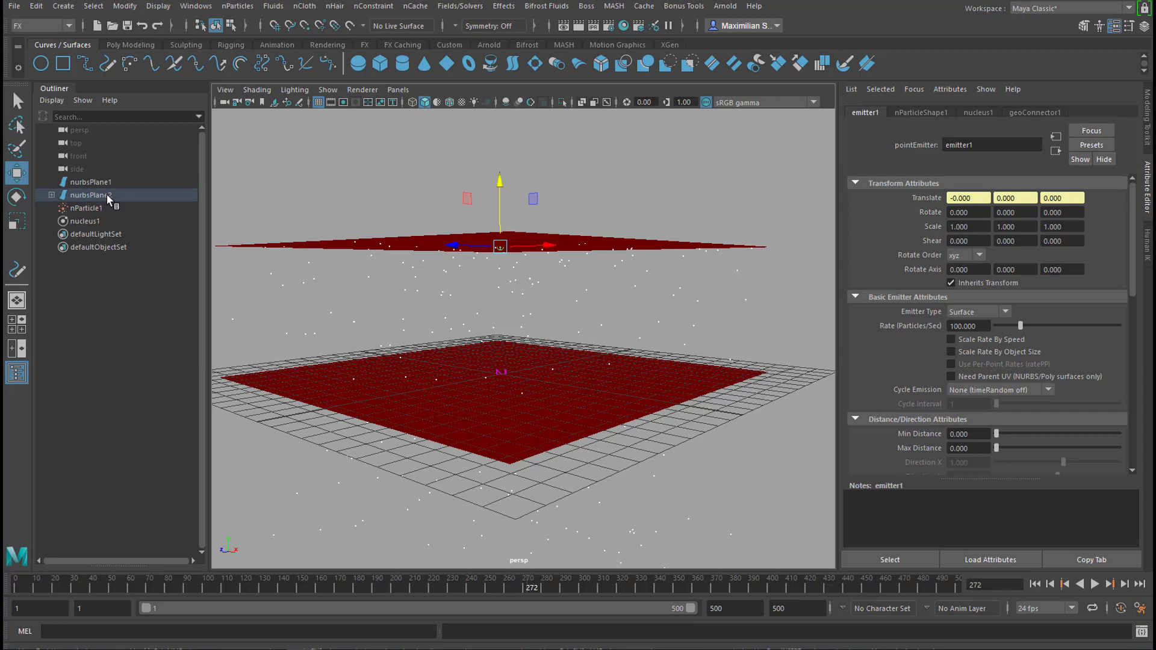
{"action": "left_click", "coordinate": [51, 195]}
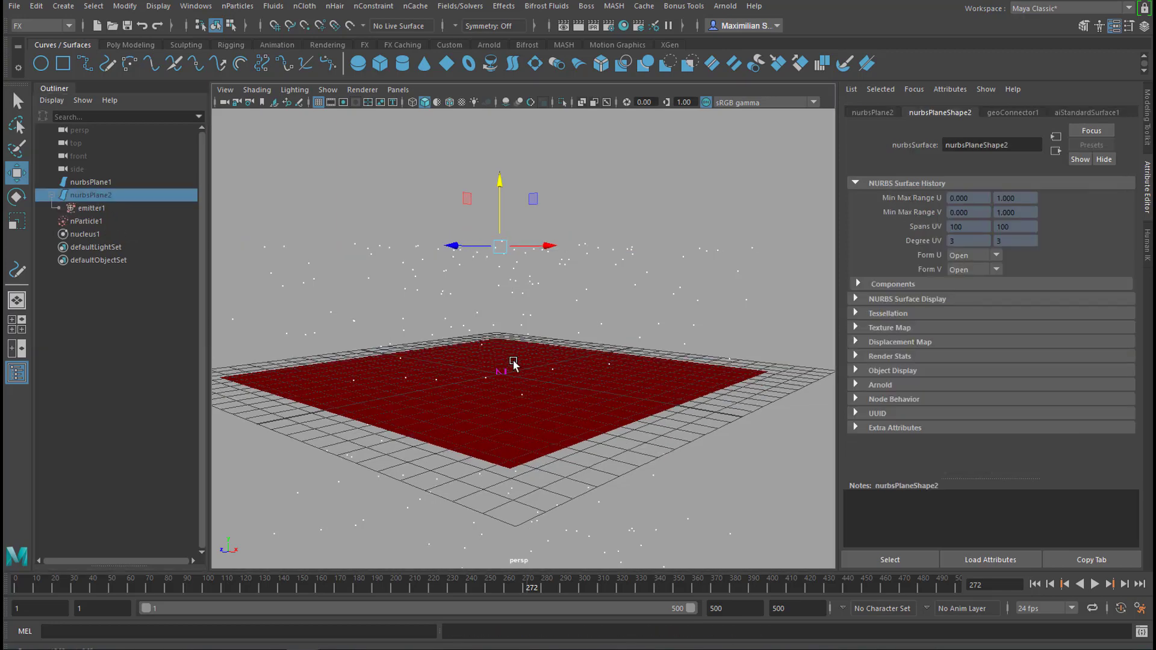
{"action": "left_click_drag", "start_coordinate": [512, 361], "coordinate": [543, 360], "text": "alt"}
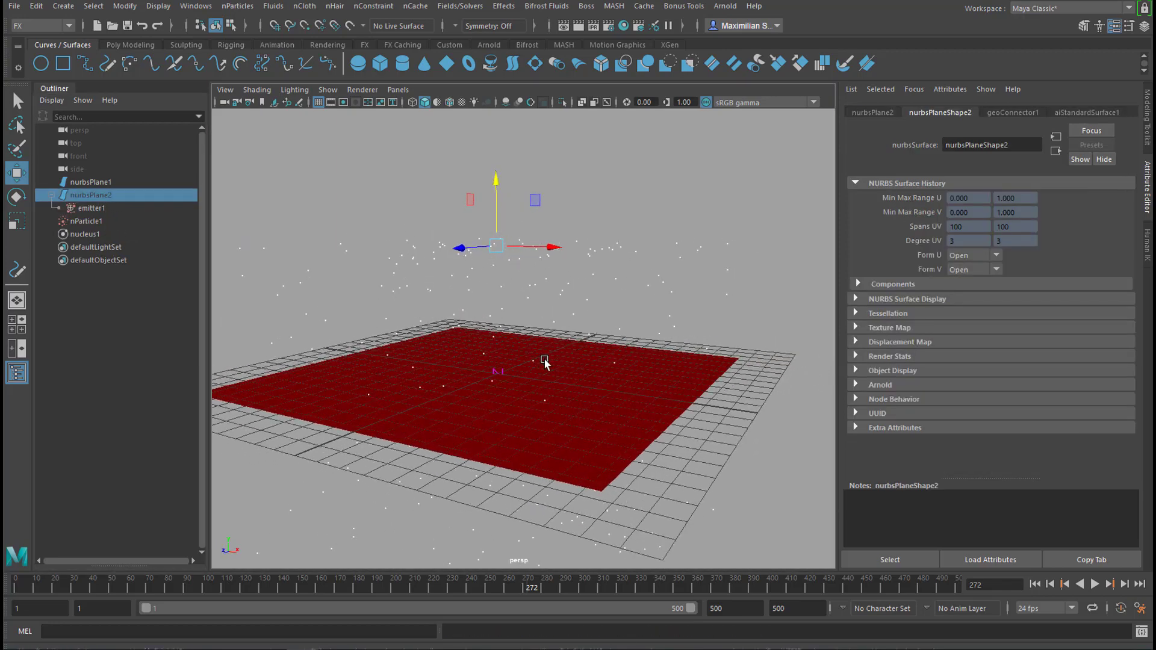
{"action": "left_click_drag", "start_coordinate": [664, 423], "coordinate": [664, 425], "text": "alt"}
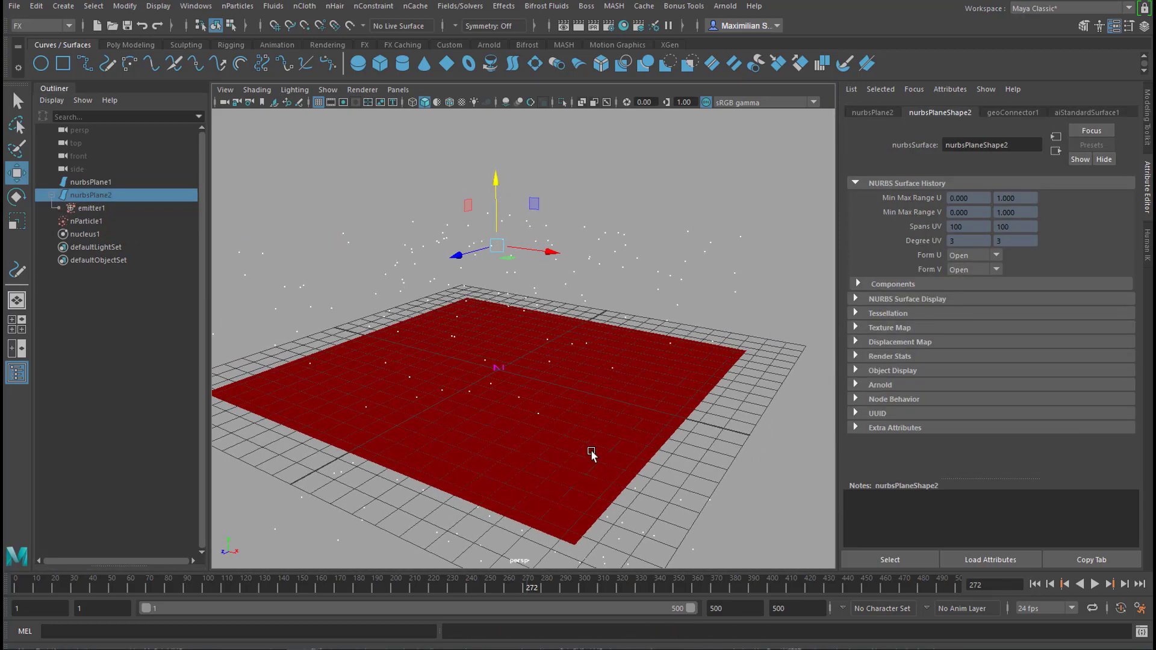
{"action": "left_click", "coordinate": [632, 432]}
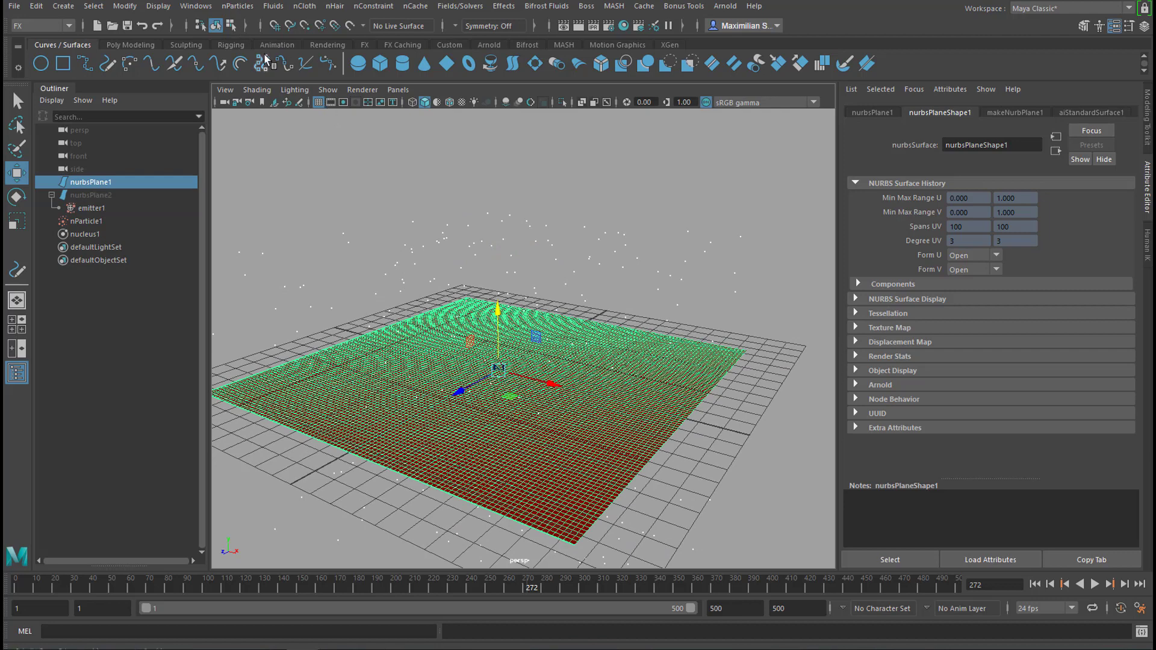
Create a duplicated soft-body copy of nurbsPlane1 with goal weight 0.6 via Soft Body options
{"action": "left_click", "coordinate": [246, 9]}
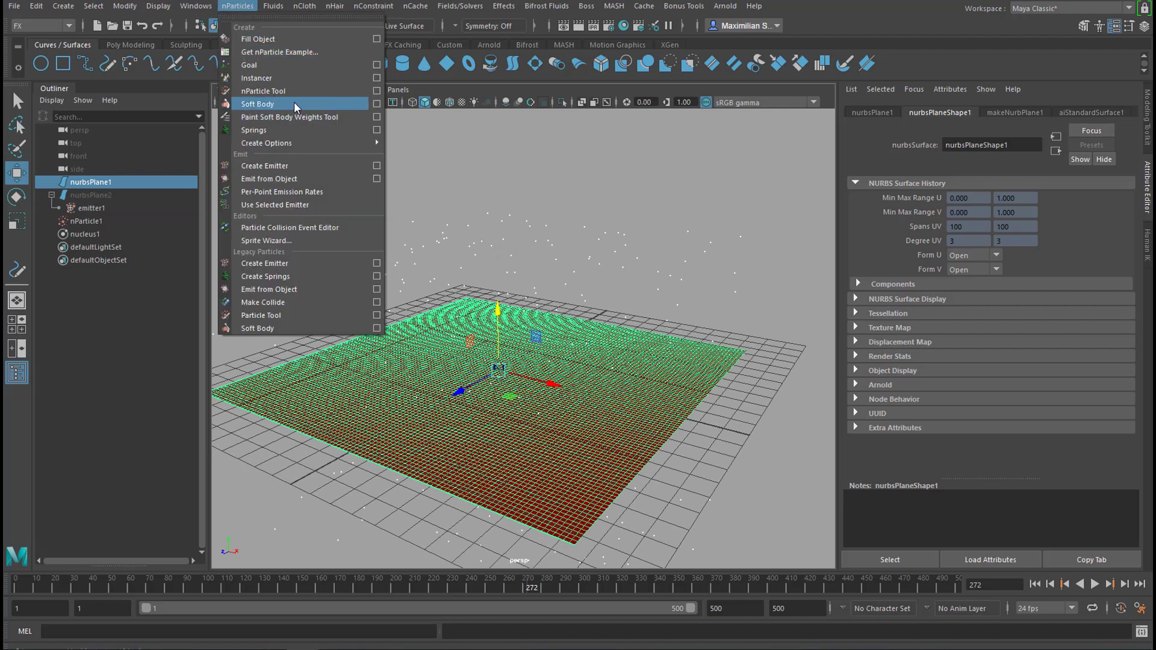
{"action": "left_click", "coordinate": [377, 104]}
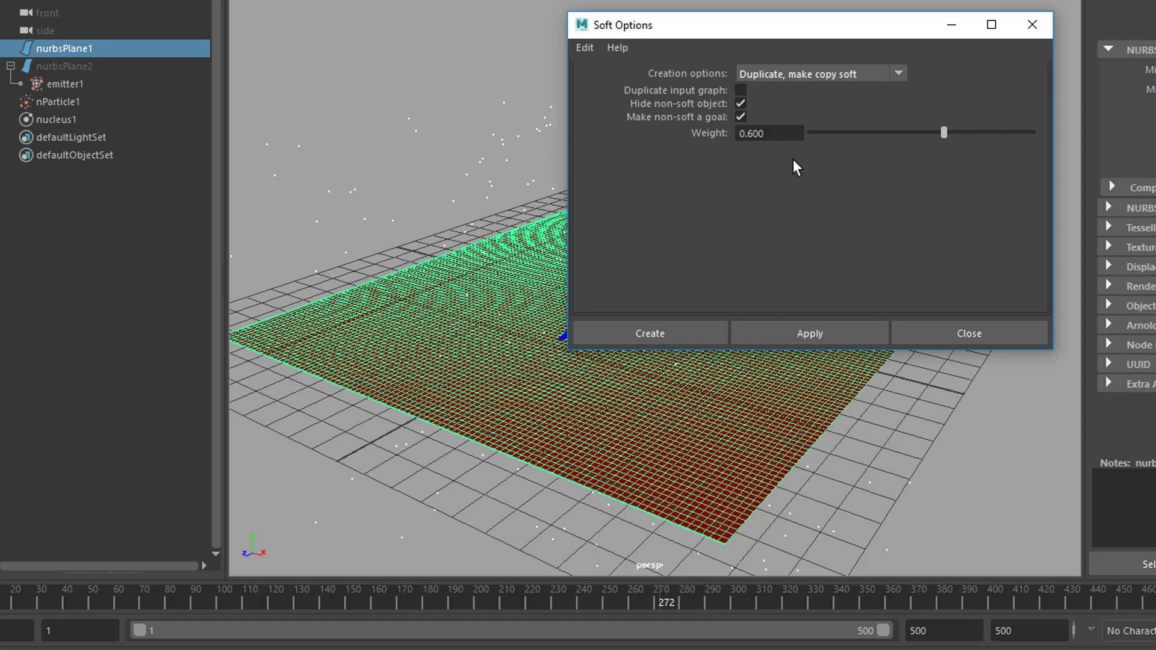
{"action": "left_click", "coordinate": [840, 335]}
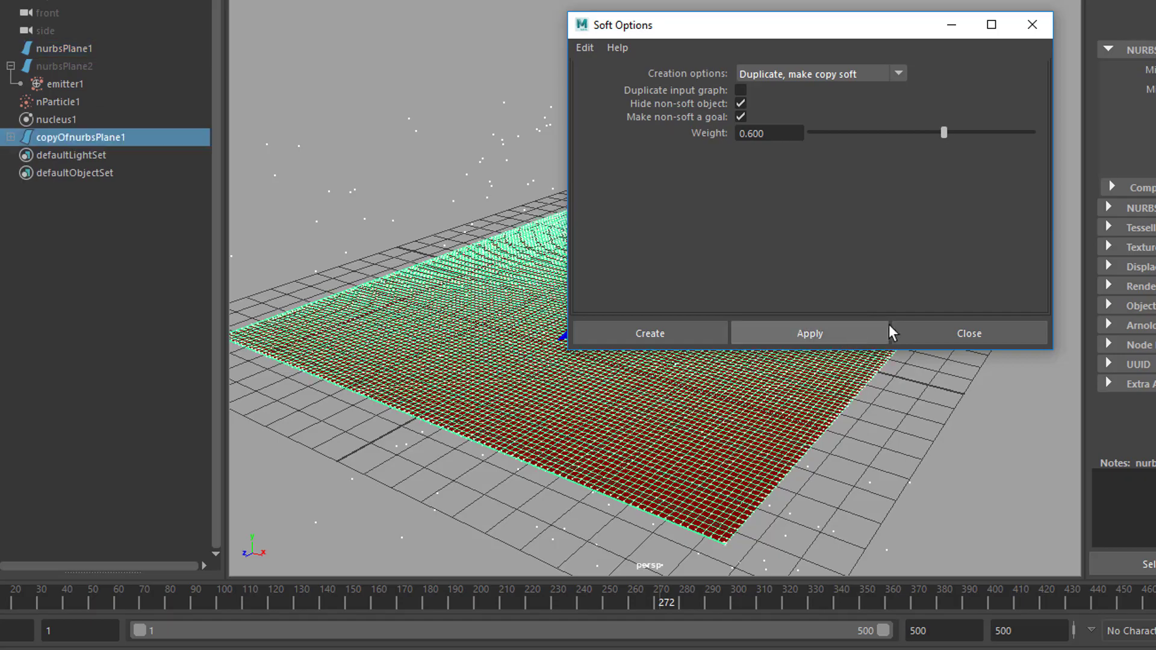
Close Soft Options, rewind to the start and replay as particles hit the plane
{"action": "left_click", "coordinate": [939, 333]}
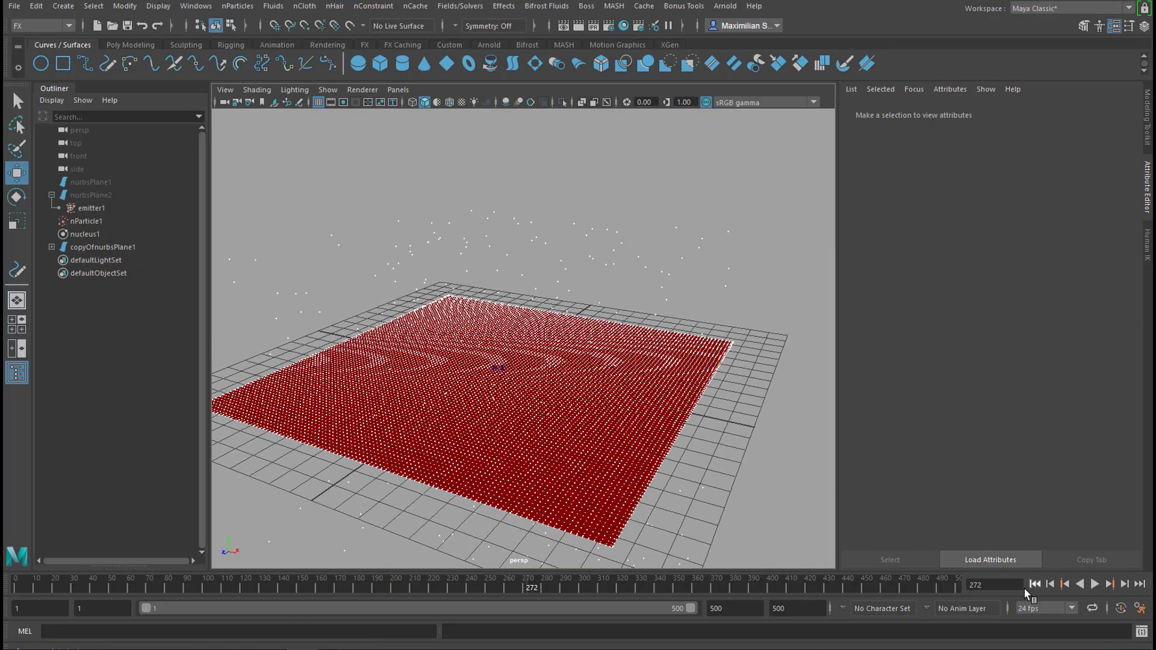
{"action": "left_click", "coordinate": [1034, 585]}
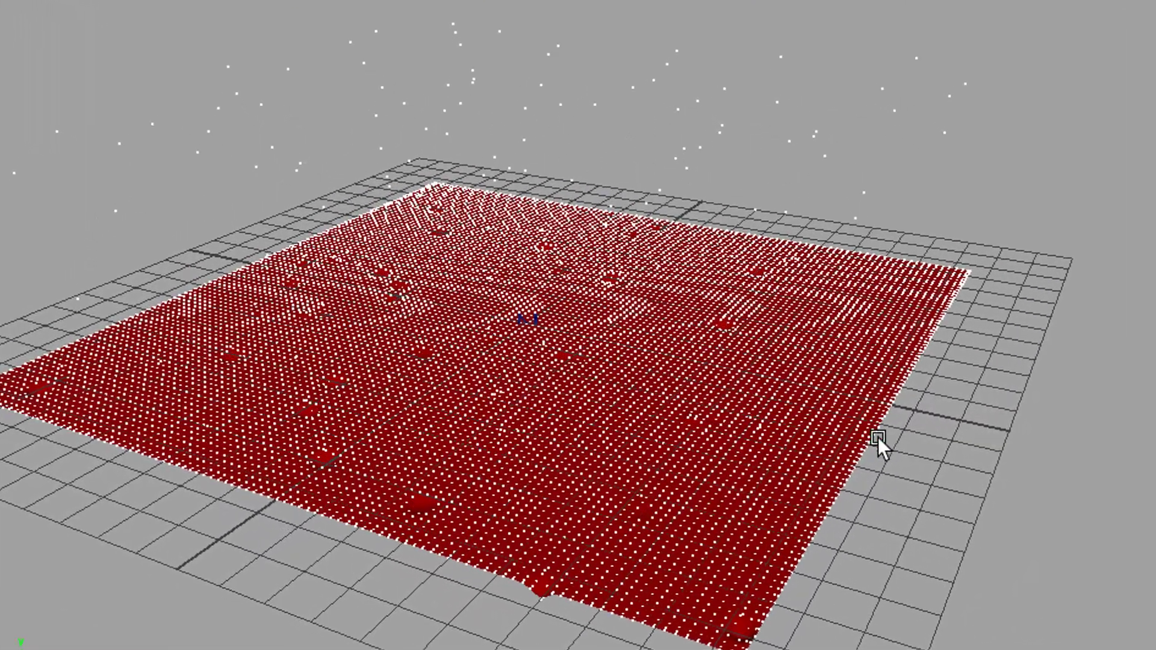
{"action": "left_click_drag", "start_coordinate": [837, 469], "coordinate": [857, 500], "text": "alt"}
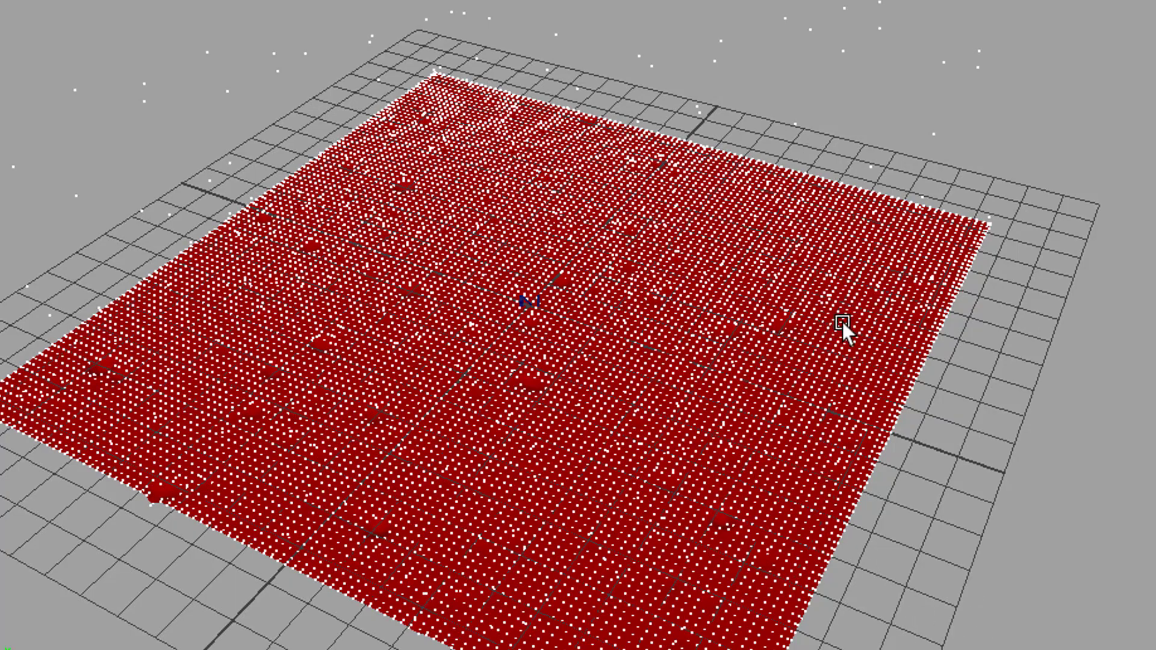
Orbit, pan and zoom close to inspect the particle dents in the red soft-body plane
{"action": "left_click_drag", "start_coordinate": [848, 327], "coordinate": [1036, 304], "text": "alt"}
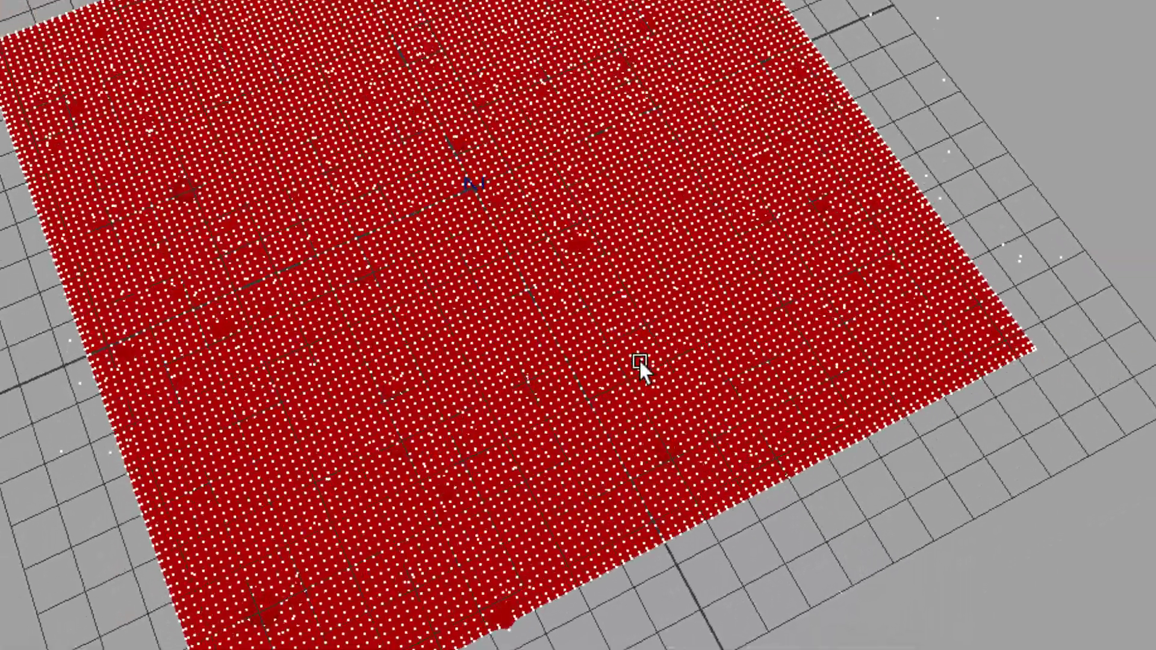
{"action": "right_click_drag", "start_coordinate": [639, 362], "coordinate": [803, 399], "text": "alt"}
{"action": "middle_click_drag", "start_coordinate": [768, 356], "coordinate": [876, 378], "text": "alt"}
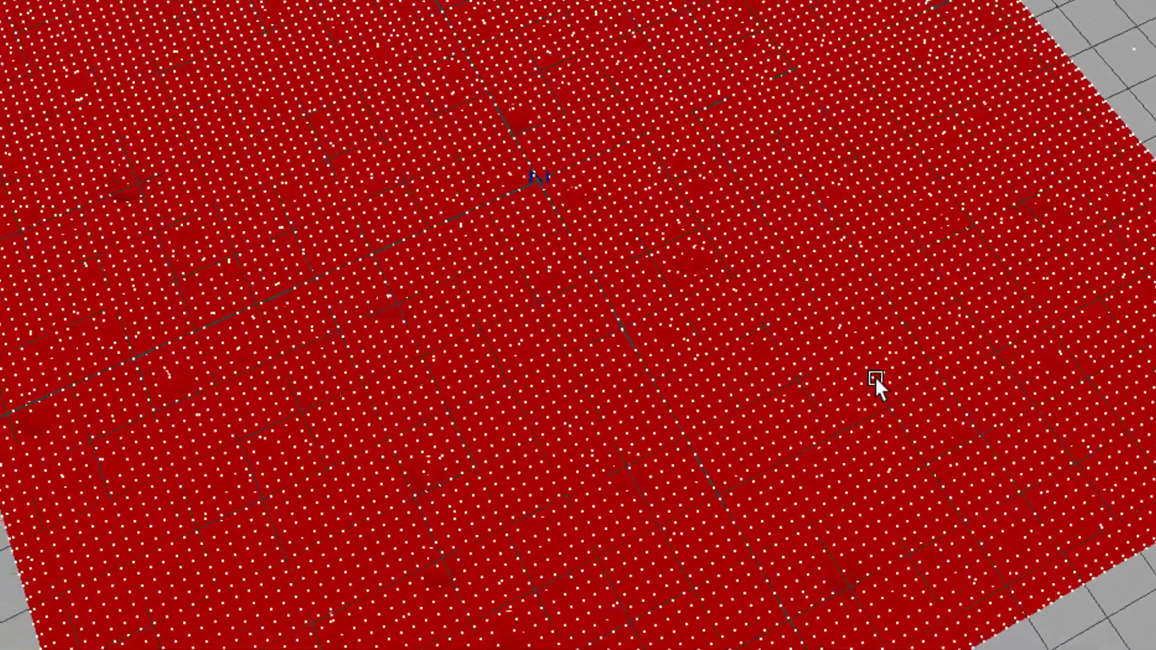
{"action": "right_click_drag", "start_coordinate": [875, 450], "coordinate": [713, 493], "text": "alt"}
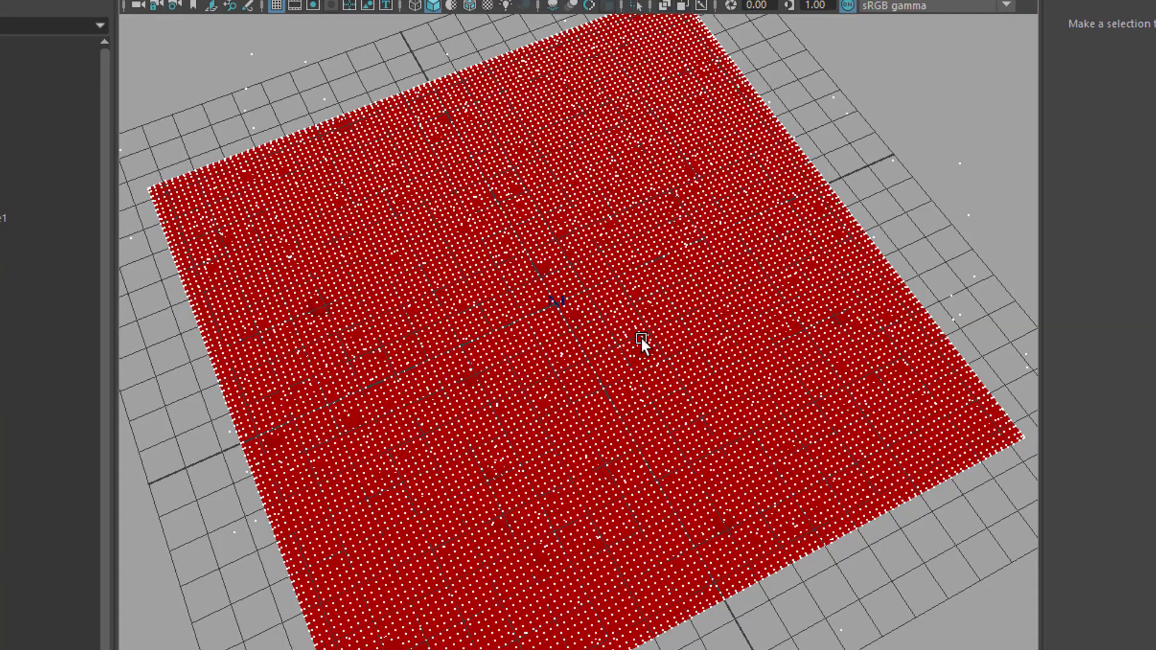
{"action": "left_click_drag", "start_coordinate": [634, 416], "coordinate": [665, 372], "text": "alt"}
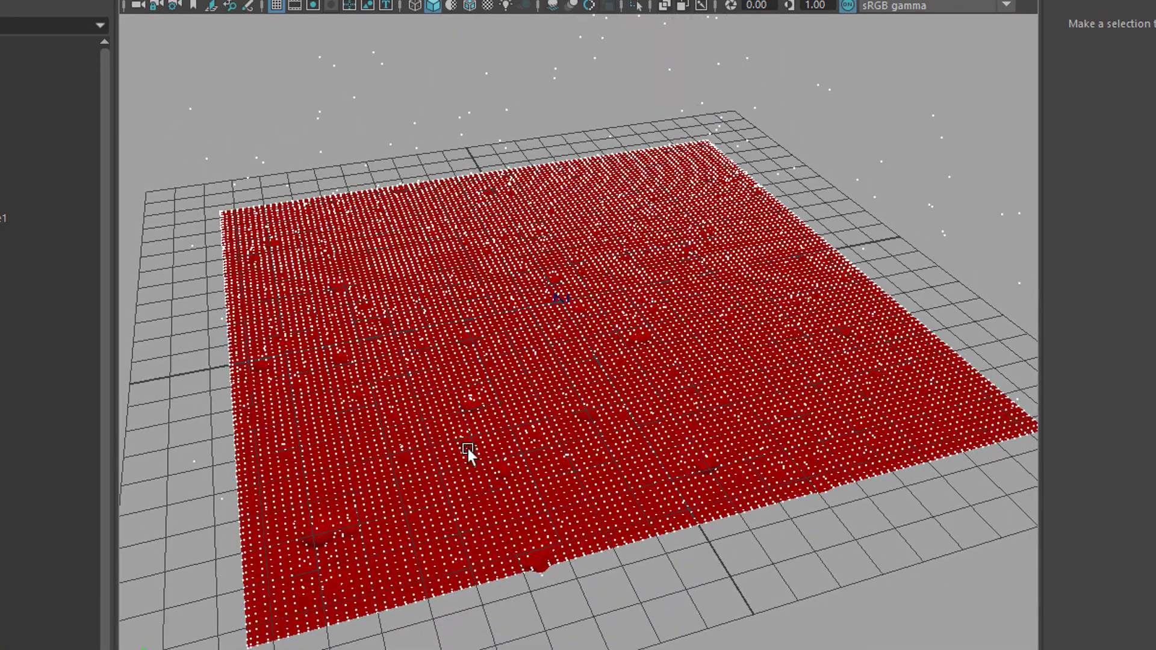
{"action": "right_click_drag", "start_coordinate": [469, 449], "coordinate": [829, 446], "text": "alt"}
{"action": "left_click_drag", "start_coordinate": [830, 447], "coordinate": [855, 458], "text": "alt"}
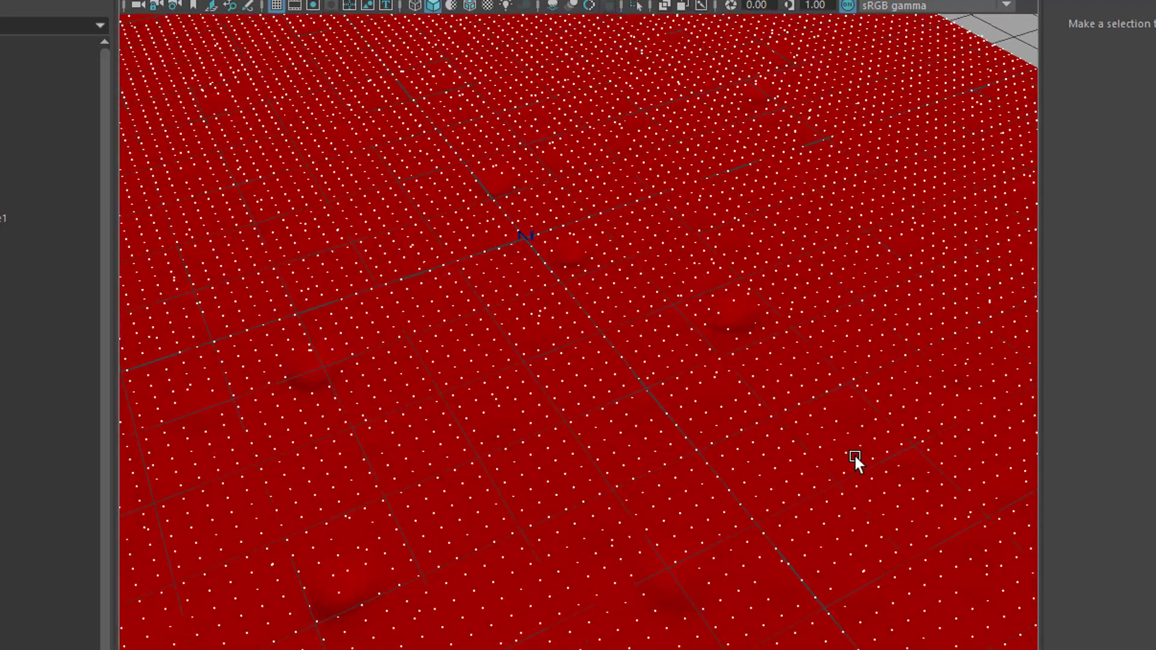